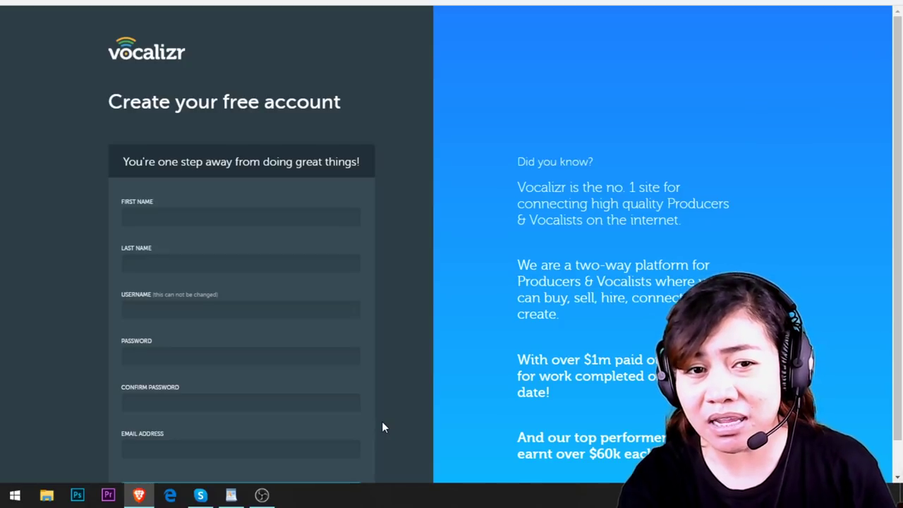
# Step: Compare the Free plan's features with the PRO plan's zero fee instant payouts, and start with the Free plan
pyautogui.scroll(-1, 482, 255)
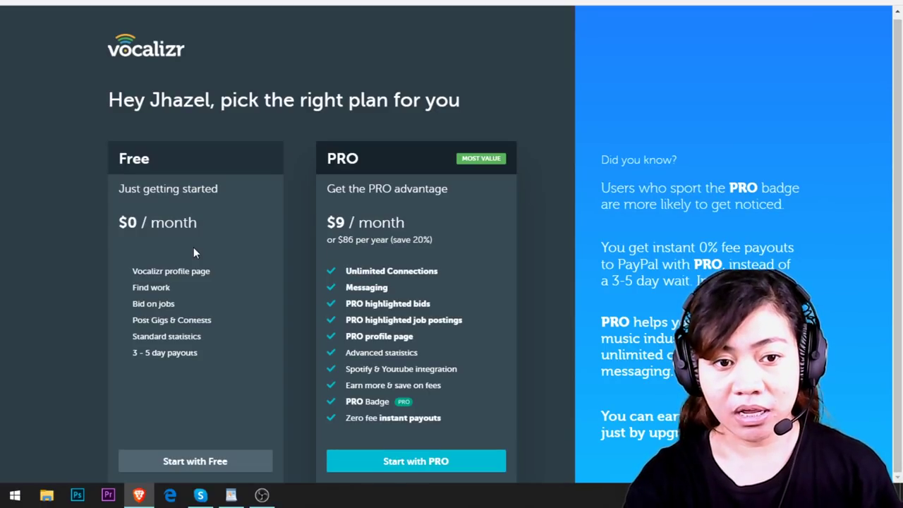
pyautogui.moveTo(137, 272); pyautogui.dragTo(214, 351)
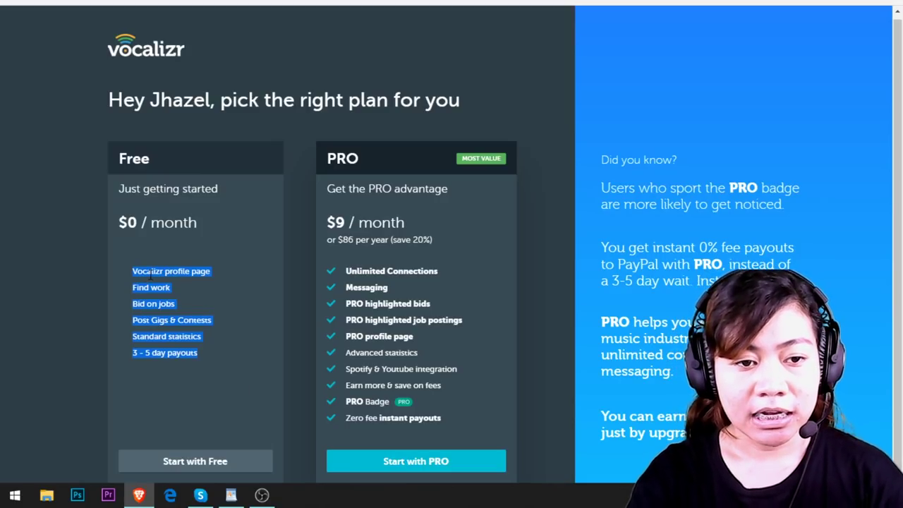
pyautogui.click(196, 271)
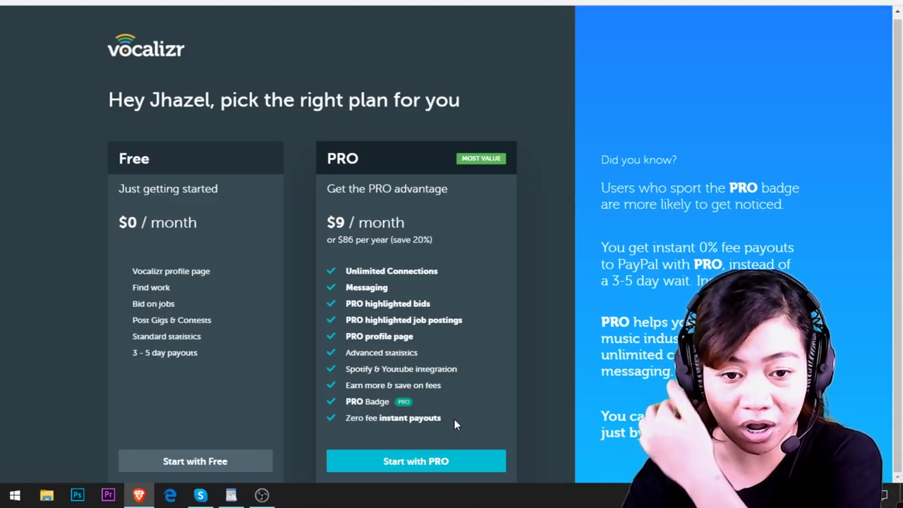
pyautogui.moveTo(442, 419); pyautogui.dragTo(346, 421)
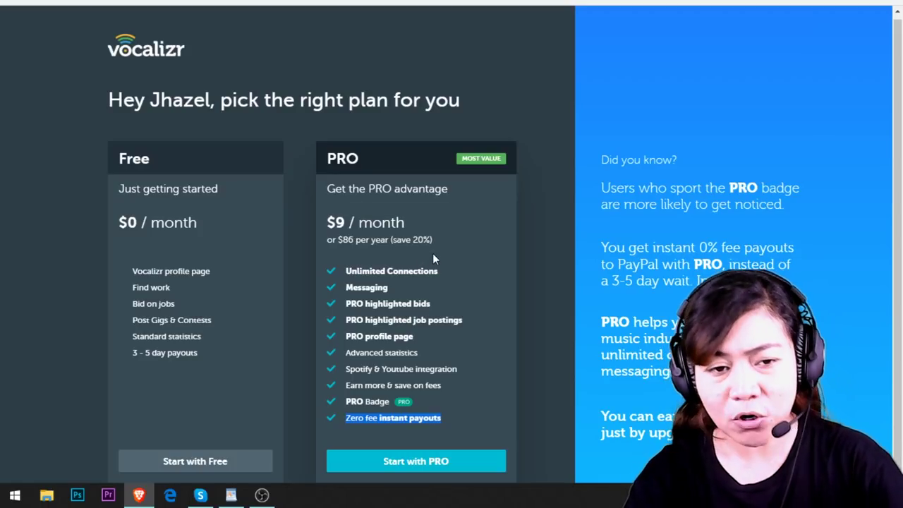
pyautogui.click(254, 325)
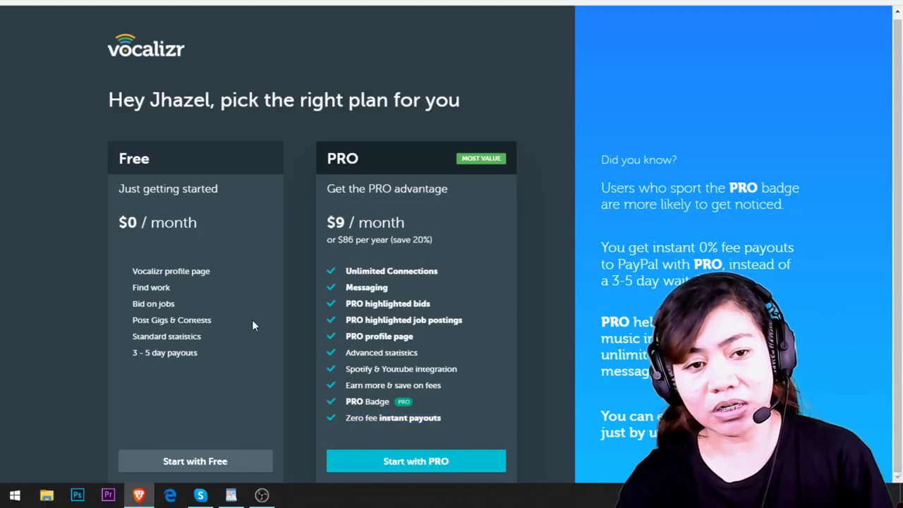
pyautogui.click(204, 462)
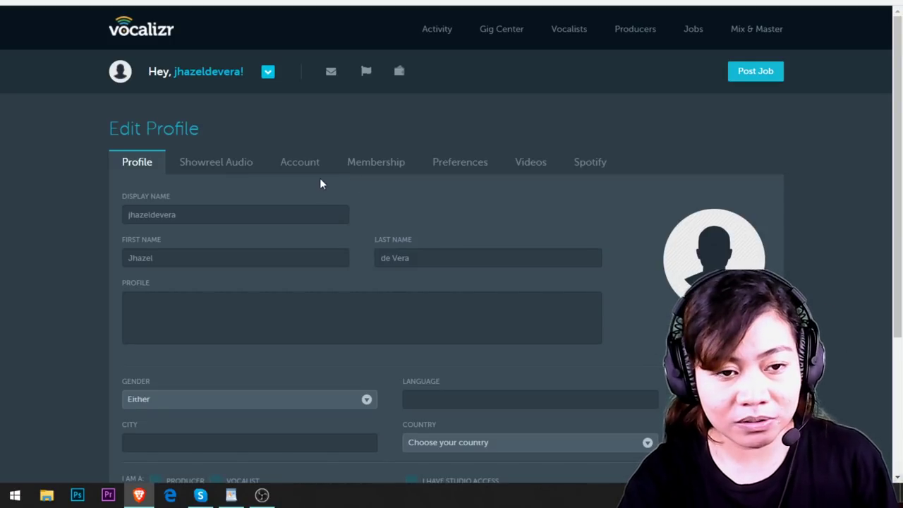
# Step: Set the profile's gender to Female and add English as the language
pyautogui.scroll(-2, 668, 185)
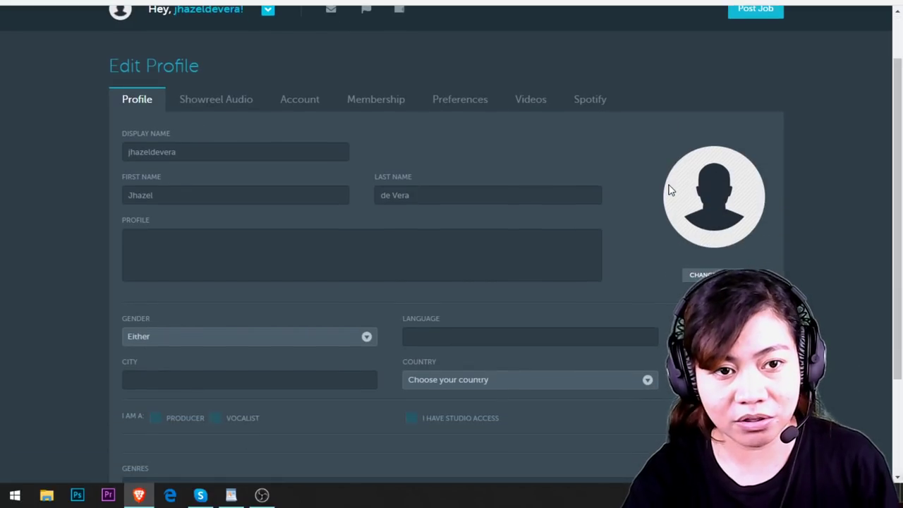
pyautogui.scroll(2, 671, 190)
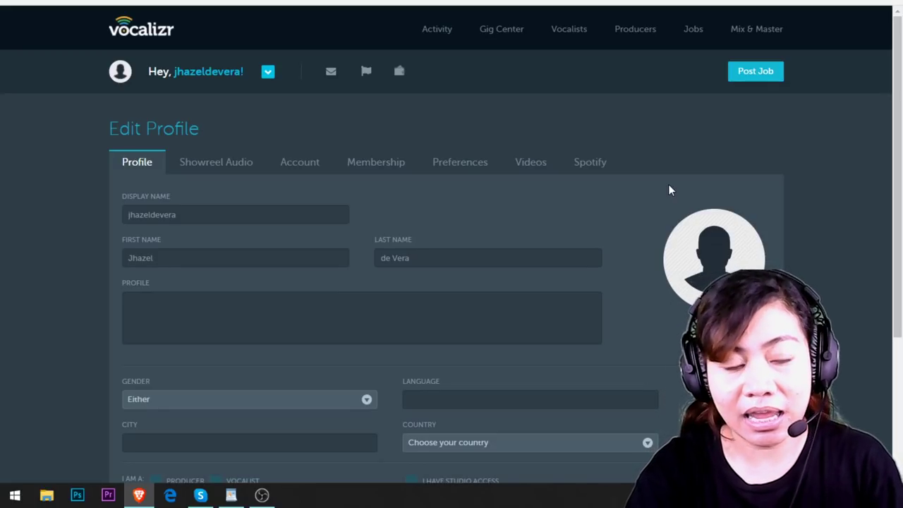
pyautogui.click(280, 319)
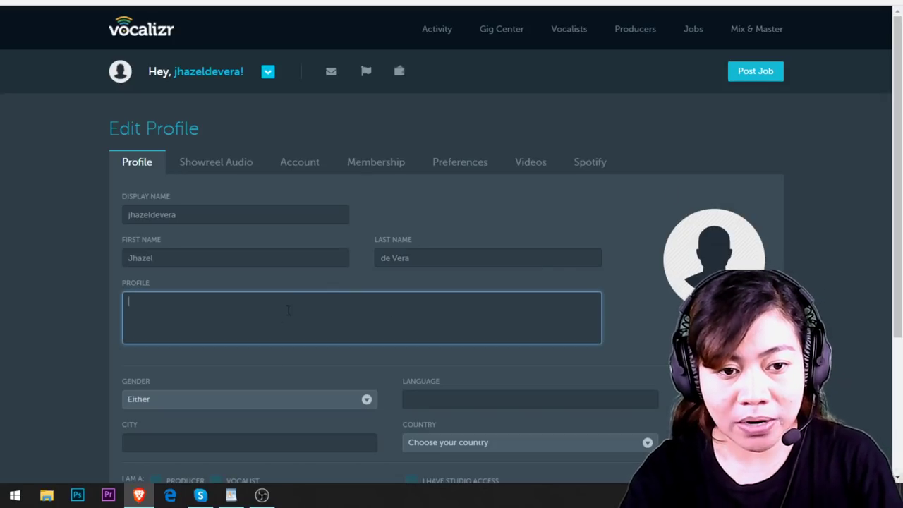
pyautogui.scroll(-2, 351, 249)
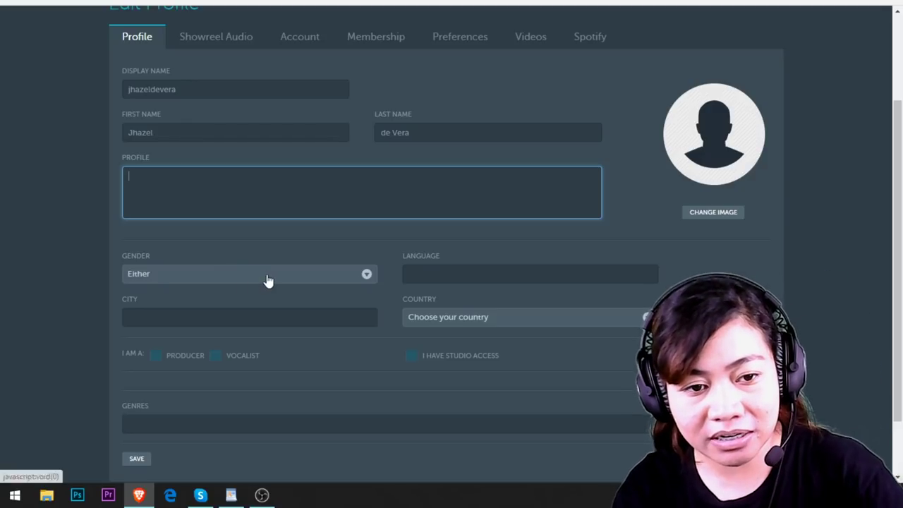
pyautogui.click(267, 277)
pyautogui.click(181, 350)
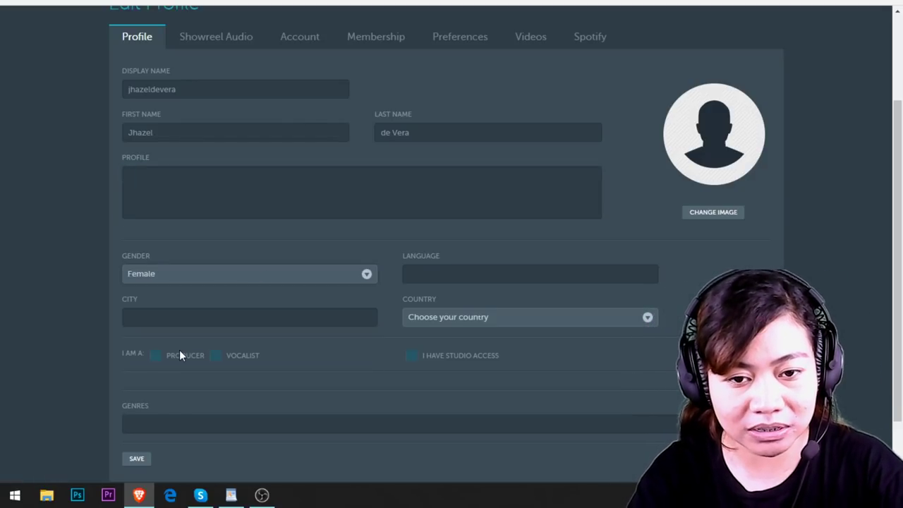
pyautogui.click(487, 279)
pyautogui.click(470, 292)
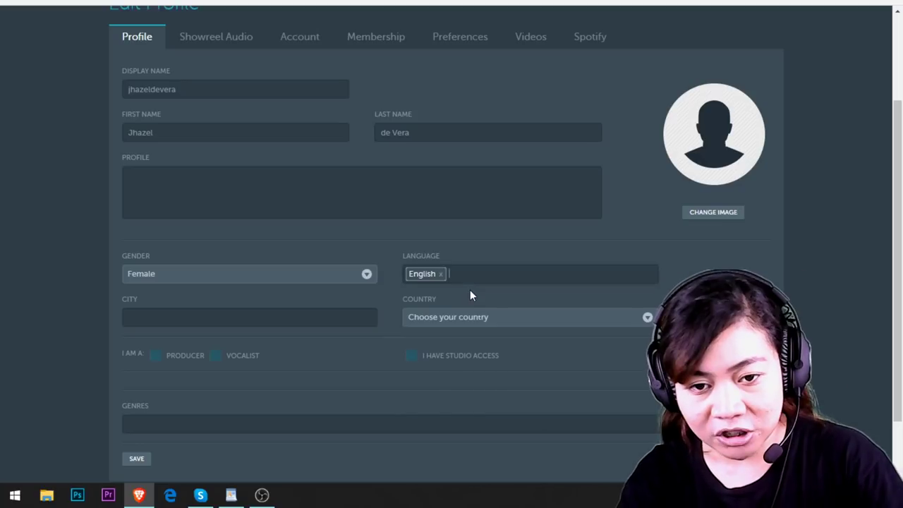
# Step: Set the profile's country to Philippines
pyautogui.click(263, 315)
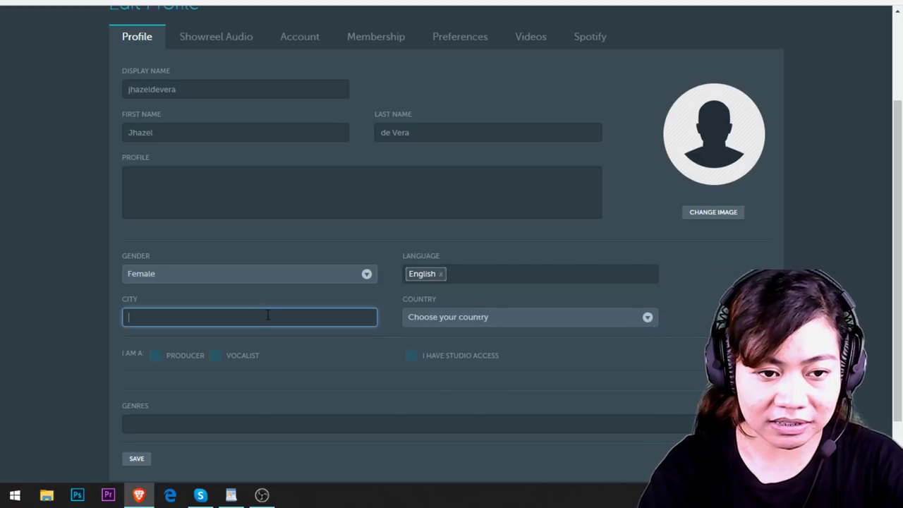
pyautogui.click(470, 316)
pyautogui.scroll(-1, 470, 315)
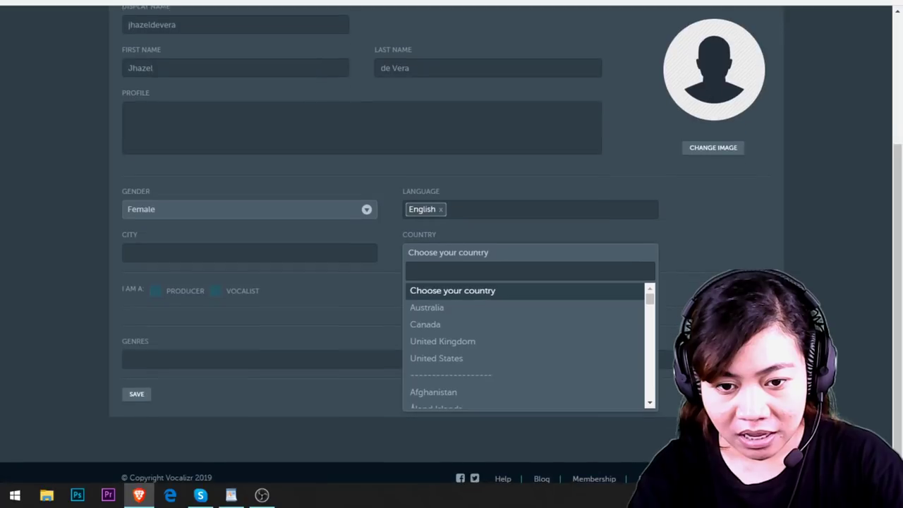
pyautogui.scroll(-1, 564, 339)
pyautogui.scroll(-15, 565, 339)
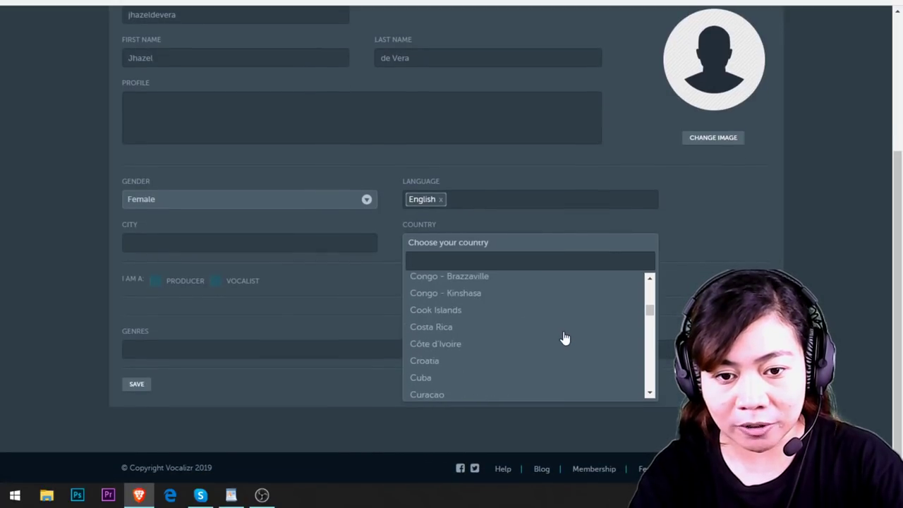
pyautogui.scroll(-12, 564, 338)
pyautogui.scroll(-20, 564, 339)
pyautogui.scroll(-6, 565, 339)
pyautogui.scroll(-2, 564, 339)
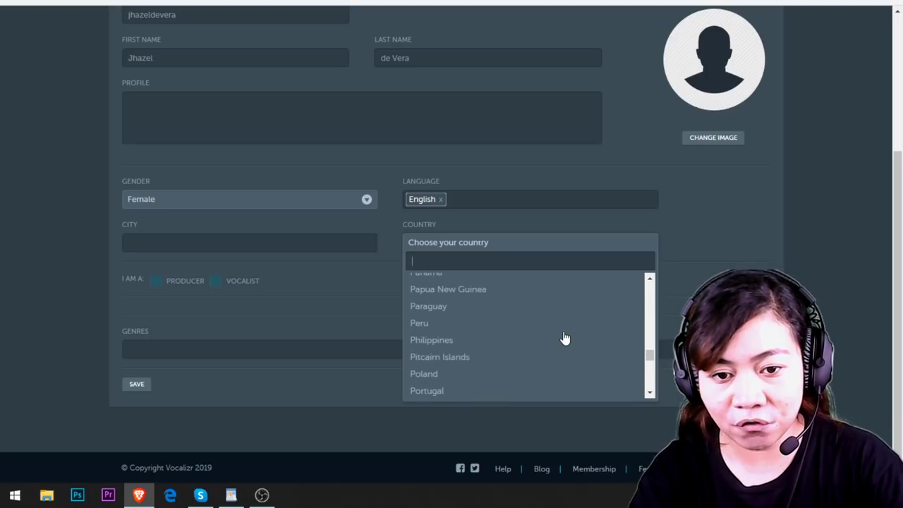
pyautogui.click(474, 344)
pyautogui.click(176, 243)
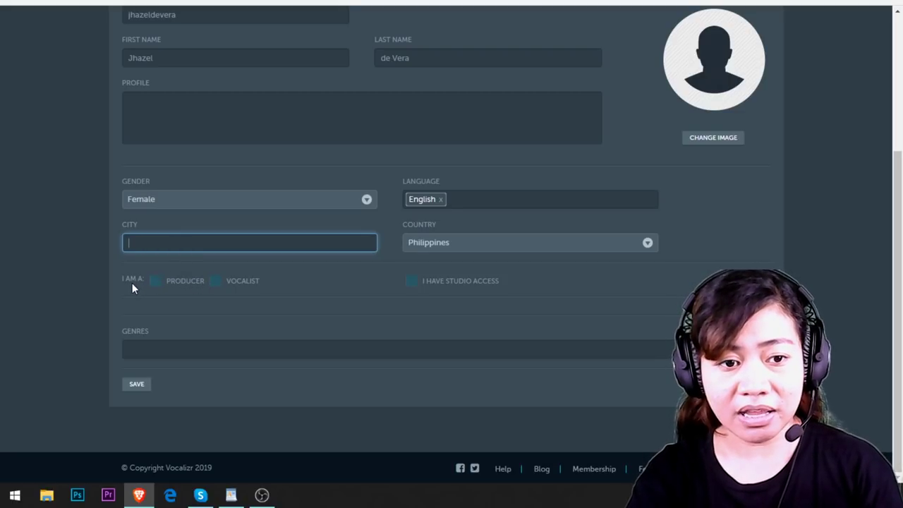
# Step: Mark the profile as Vocalist with studio access and set the vocalist fee to 300 USD
pyautogui.click(215, 282)
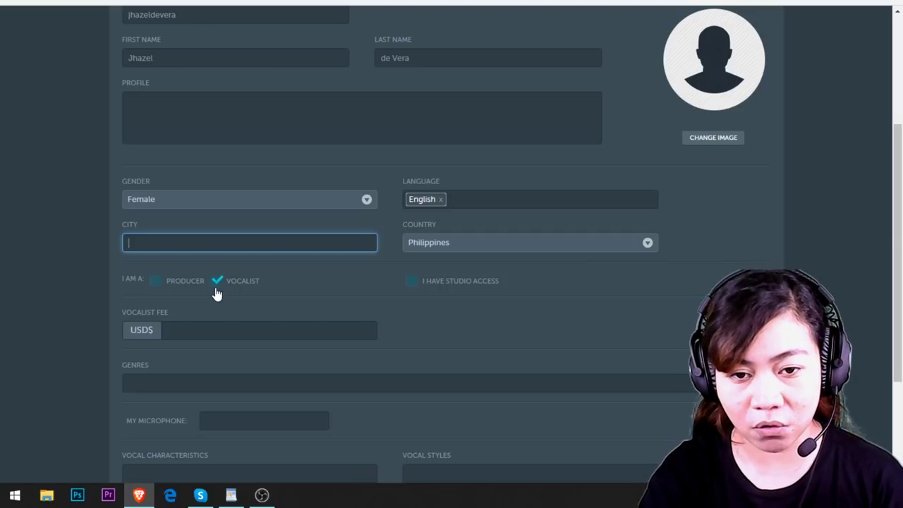
pyautogui.scroll(-1, 447, 290)
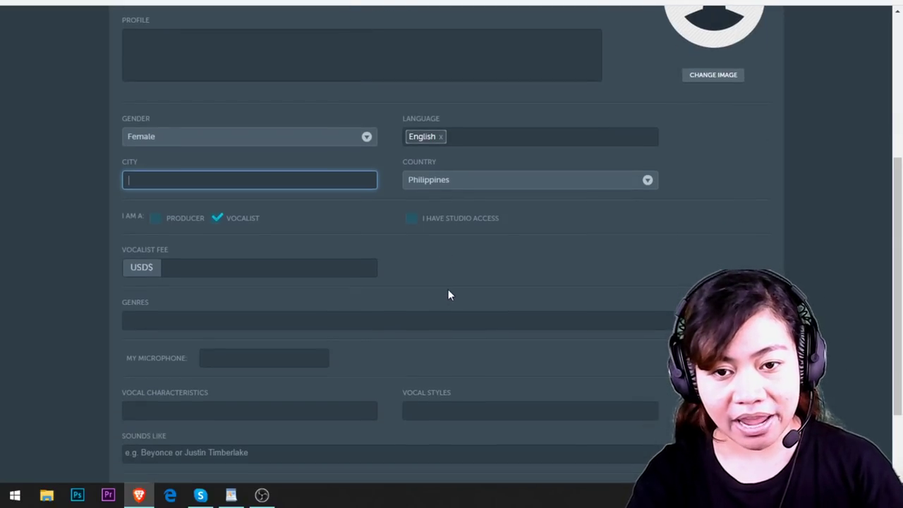
pyautogui.click(472, 220)
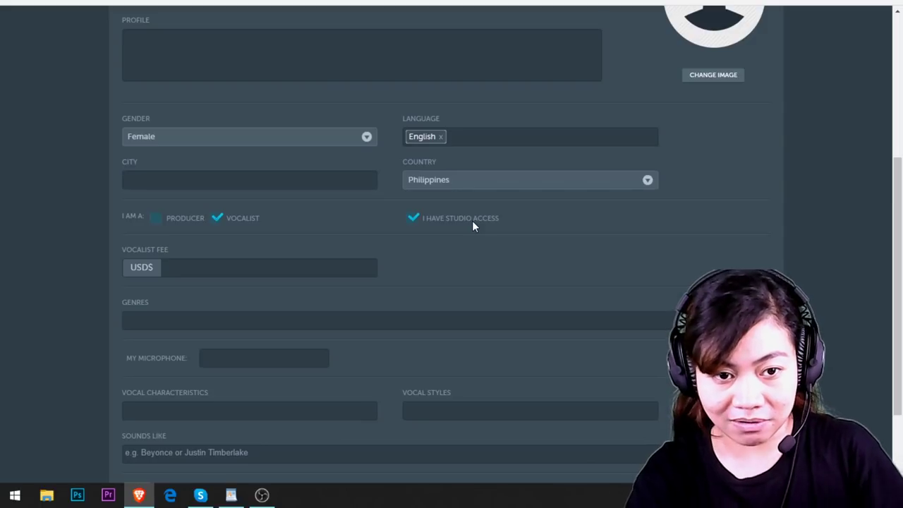
pyautogui.click(221, 266)
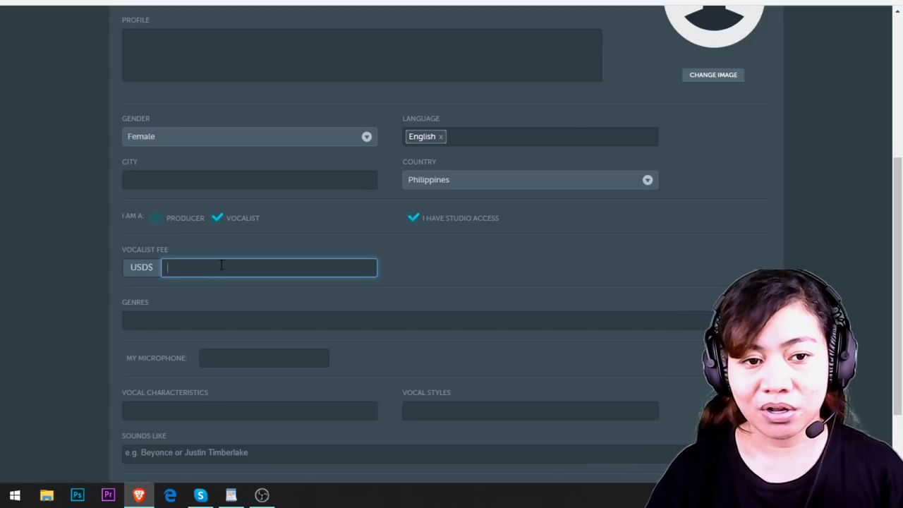
pyautogui.write('100')
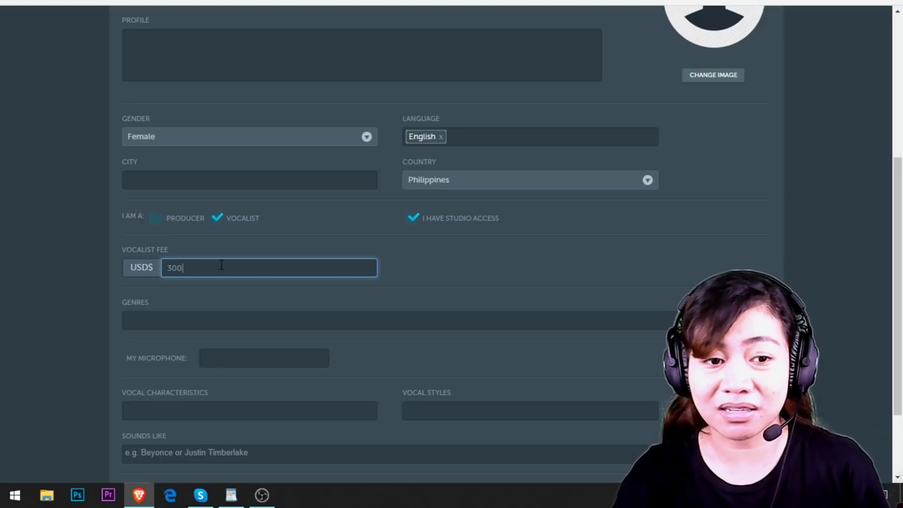
# Step: Add Gospel and Classical as the profile's genres
pyautogui.click(246, 321)
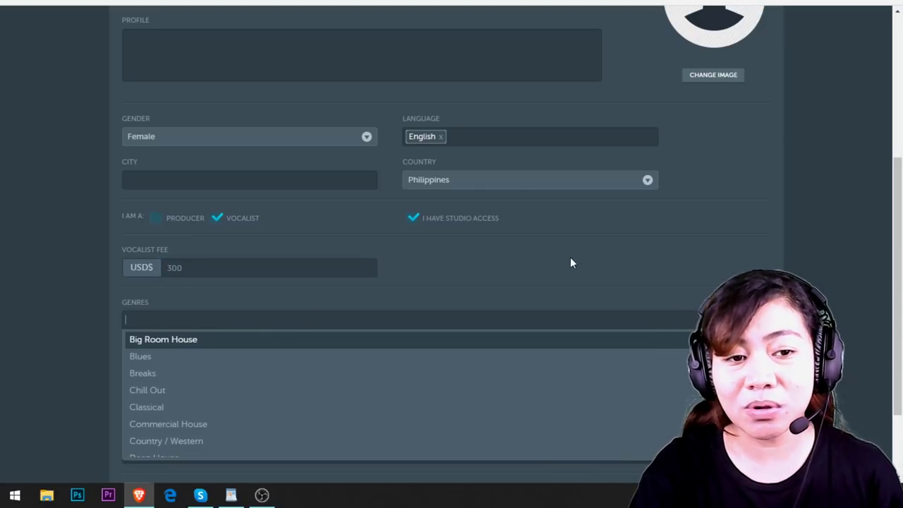
pyautogui.scroll(-2, 777, 264)
pyautogui.scroll(-6, 337, 329)
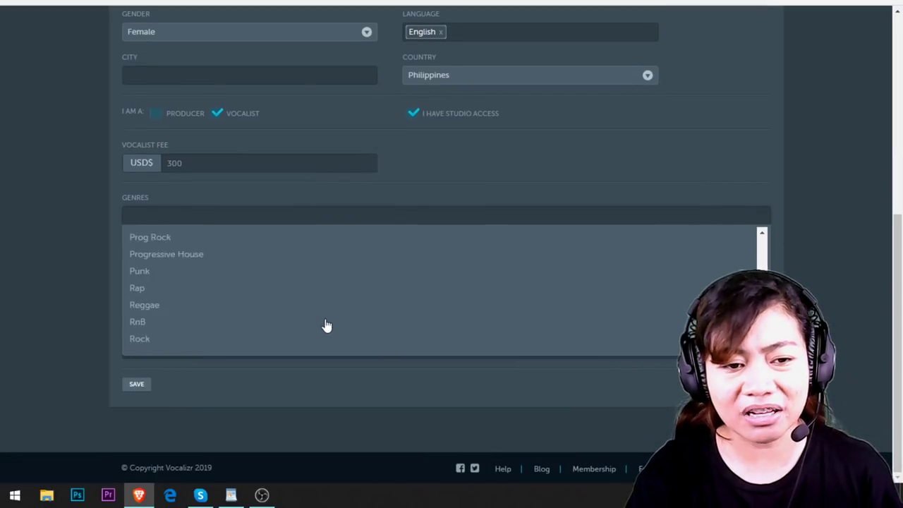
pyautogui.scroll(-2, 331, 318)
pyautogui.scroll(8, 332, 319)
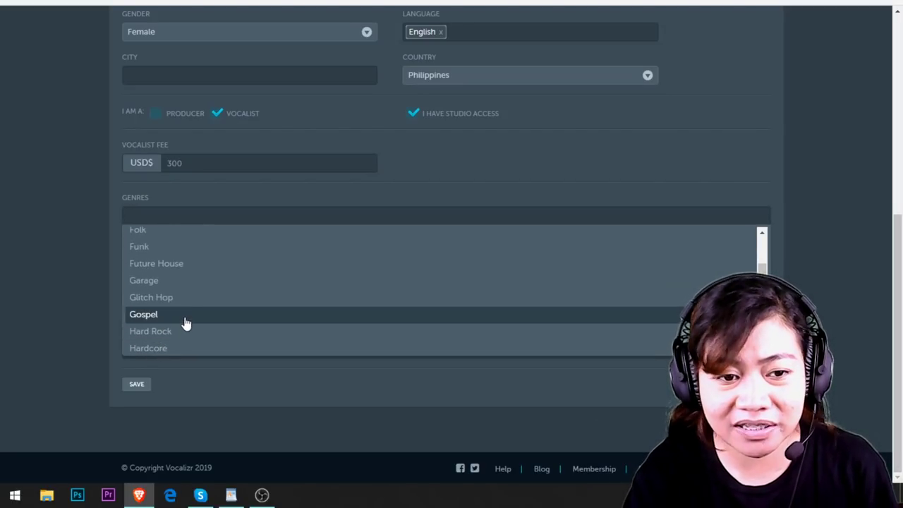
pyautogui.click(185, 319)
pyautogui.click(201, 216)
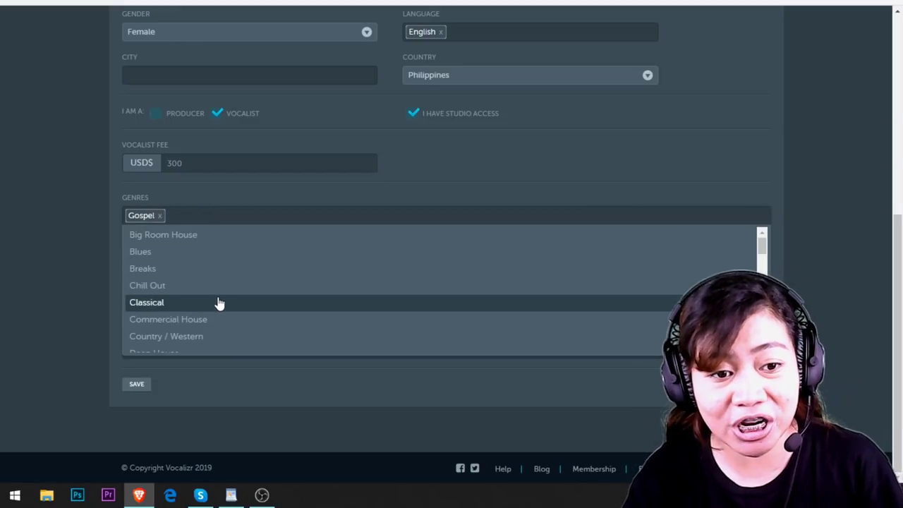
pyautogui.click(218, 302)
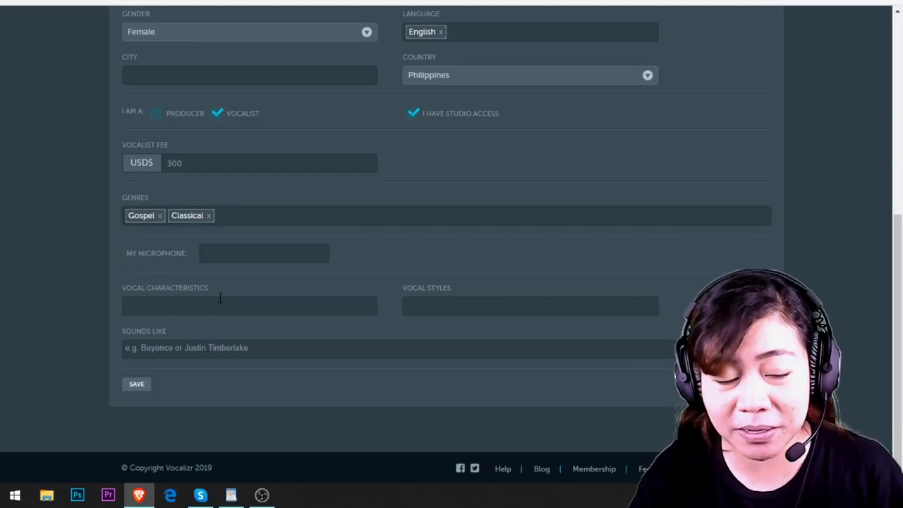
pyautogui.click(270, 218)
pyautogui.scroll(-5, 282, 277)
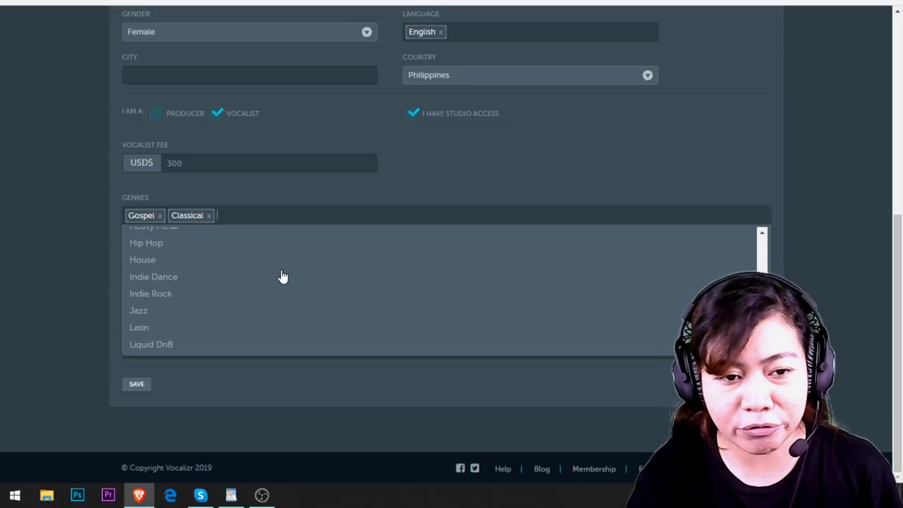
pyautogui.press('Escape')
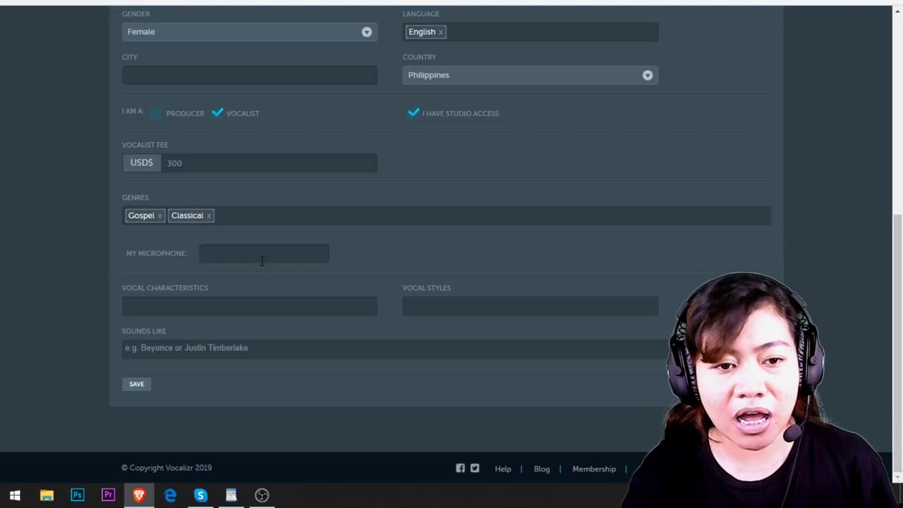
# Step: Enter Logitech Pro X as the microphone used
pyautogui.click(262, 256)
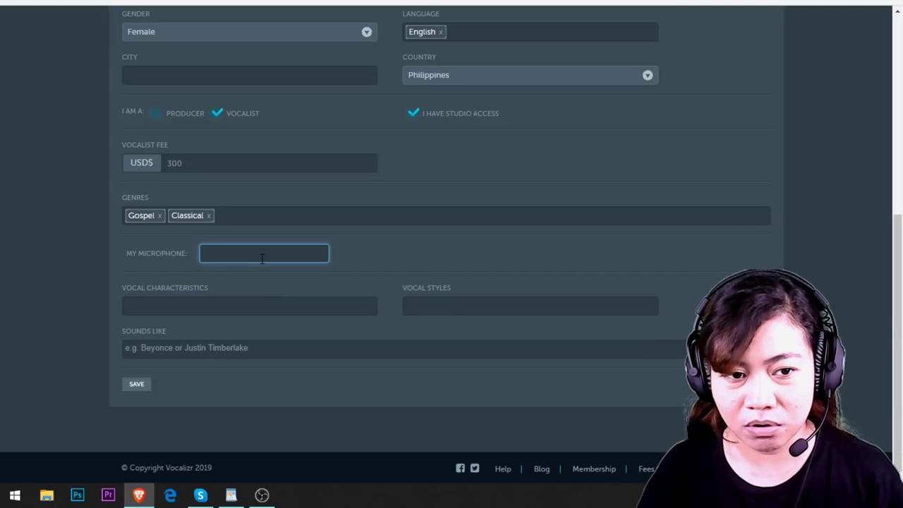
pyautogui.write('Logitech')
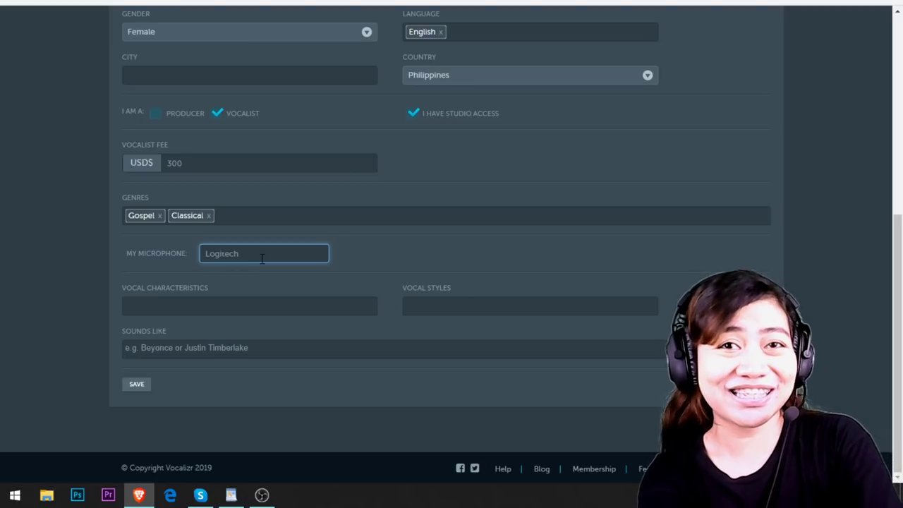
pyautogui.write('g Pro X')
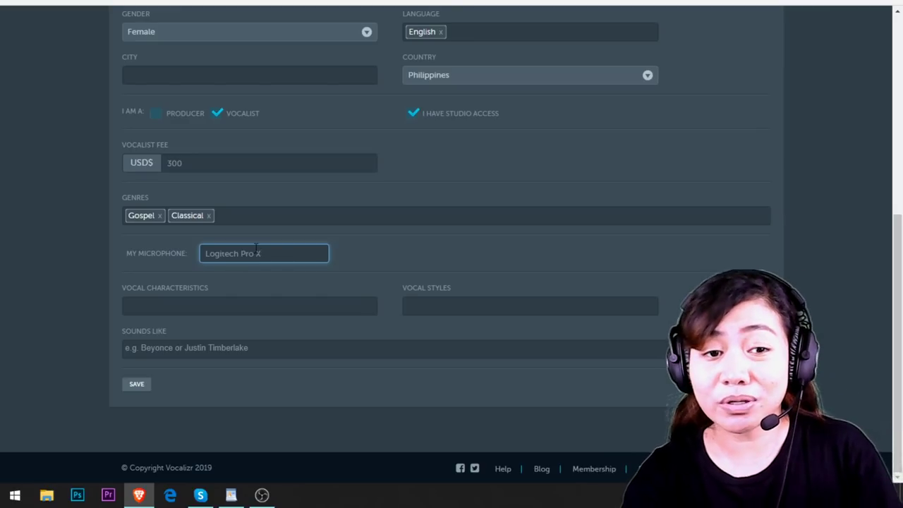
# Step: Add Smooth as the profile's vocal characteristic
pyautogui.click(224, 306)
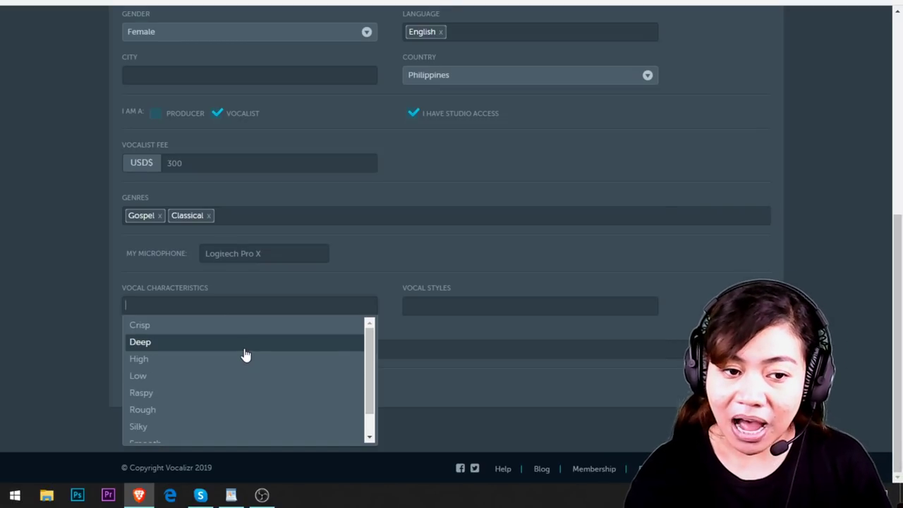
pyautogui.scroll(-1, 251, 387)
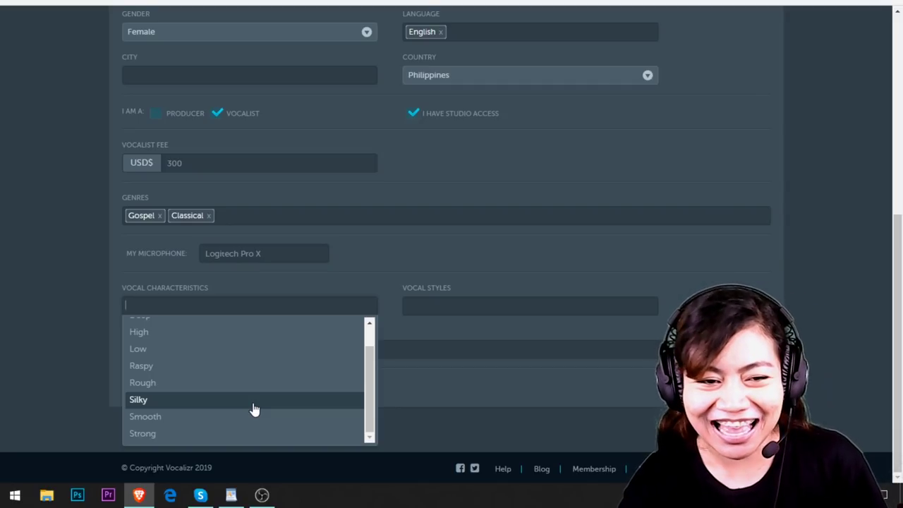
pyautogui.scroll(1, 265, 391)
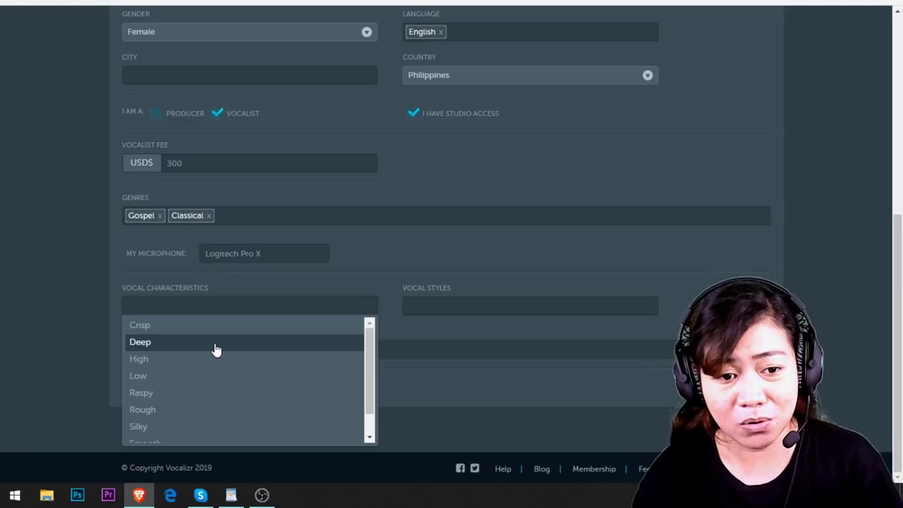
pyautogui.scroll(-1, 279, 385)
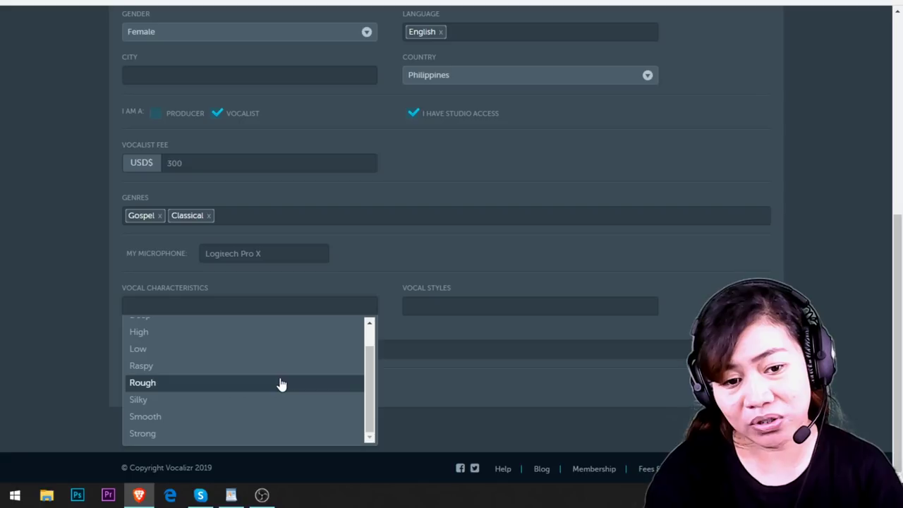
pyautogui.click(194, 421)
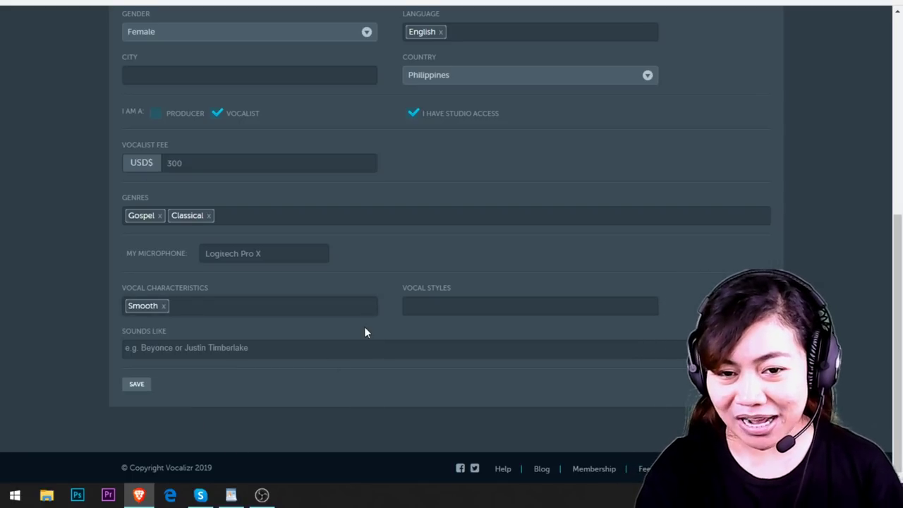
# Step: Add Classical as the profile's vocal style and save the profile, leaving the Sounds Like field empty
pyautogui.click(470, 303)
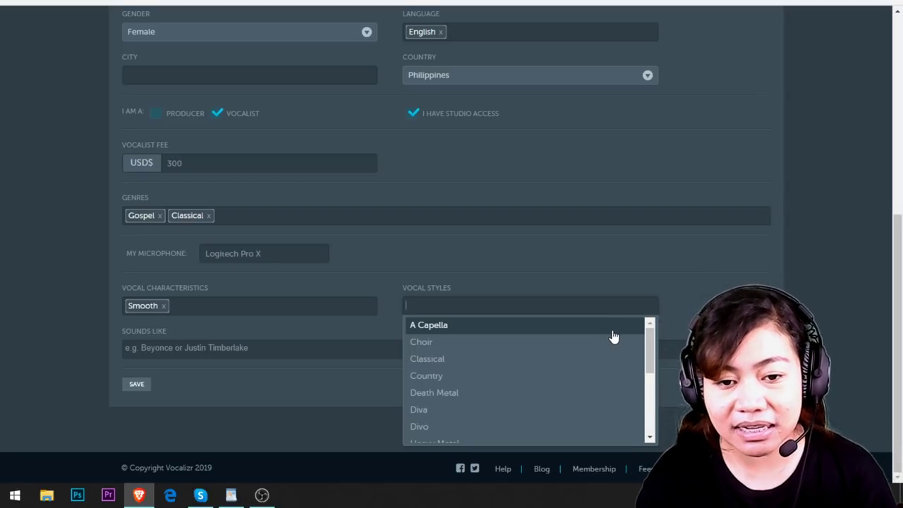
pyautogui.scroll(-1, 614, 337)
pyautogui.scroll(-2, 614, 338)
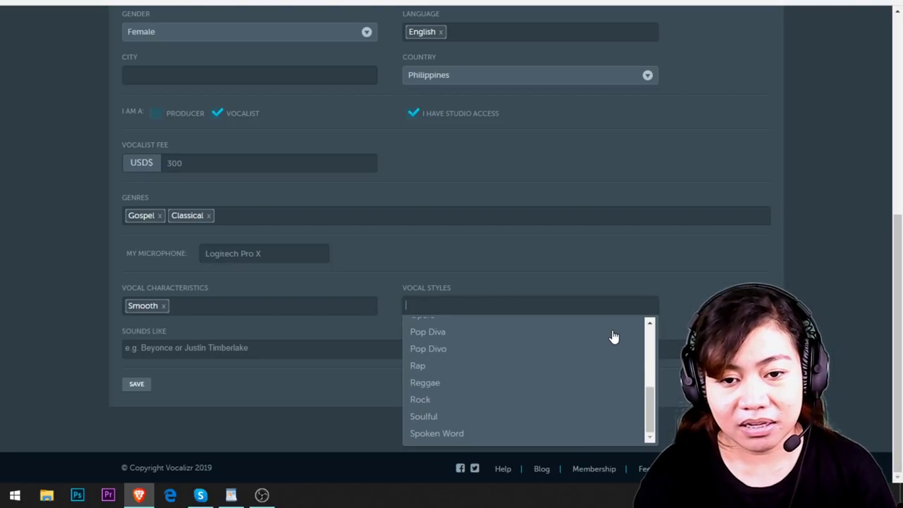
pyautogui.scroll(3, 614, 337)
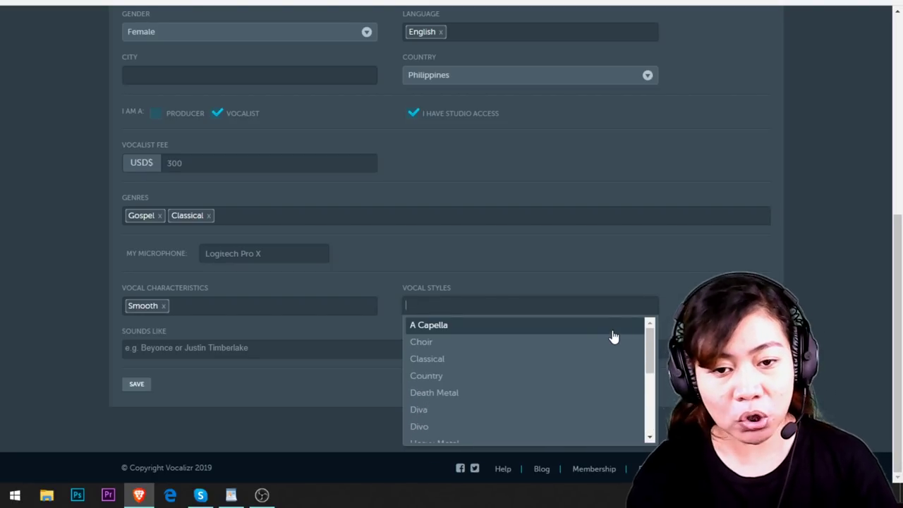
pyautogui.click(484, 357)
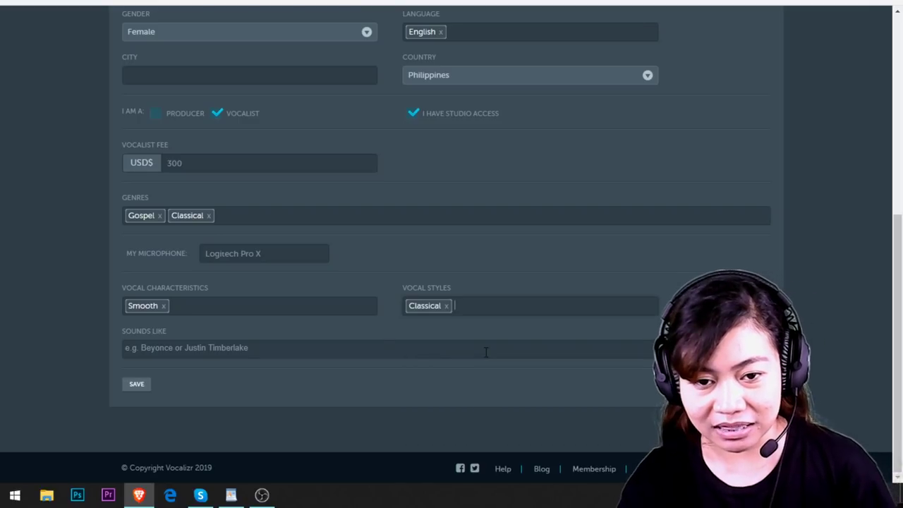
pyautogui.click(382, 355)
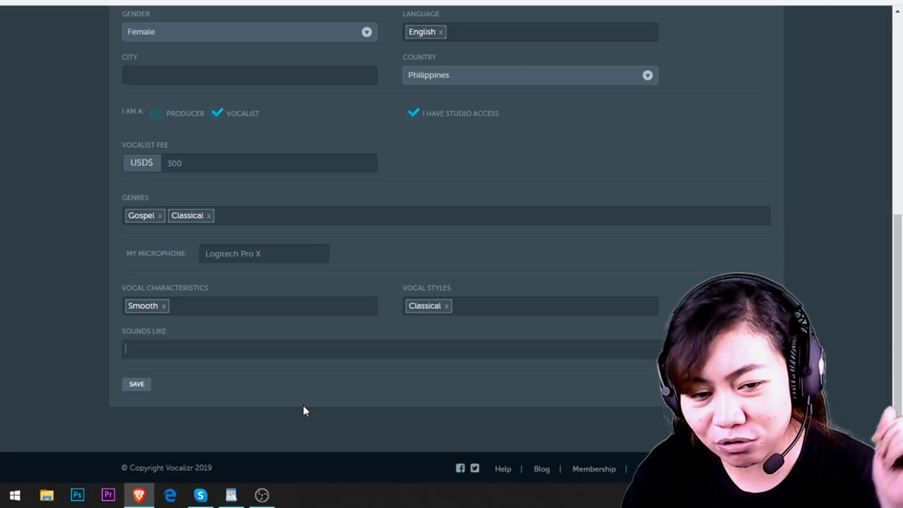
pyautogui.click(132, 387)
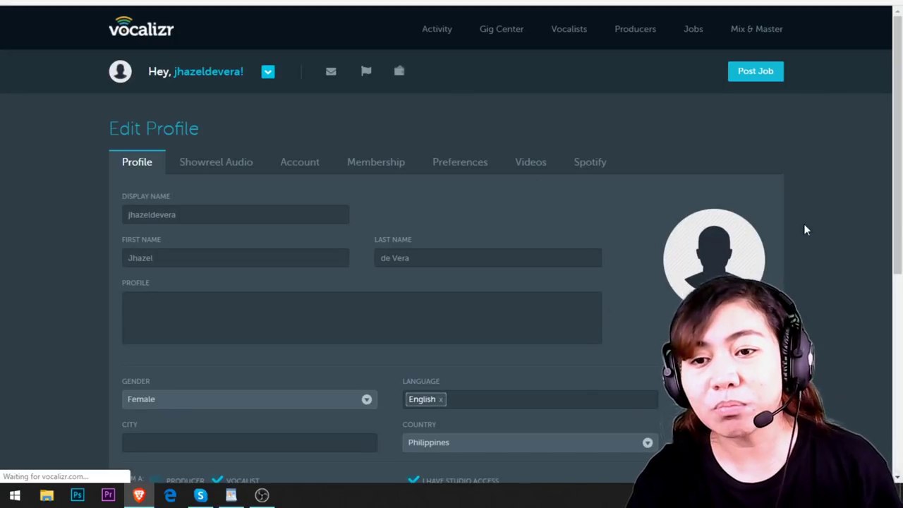
# Step: Look through the profile's Showreel Audio, Preferences, Videos and Spotify settings
pyautogui.click(225, 162)
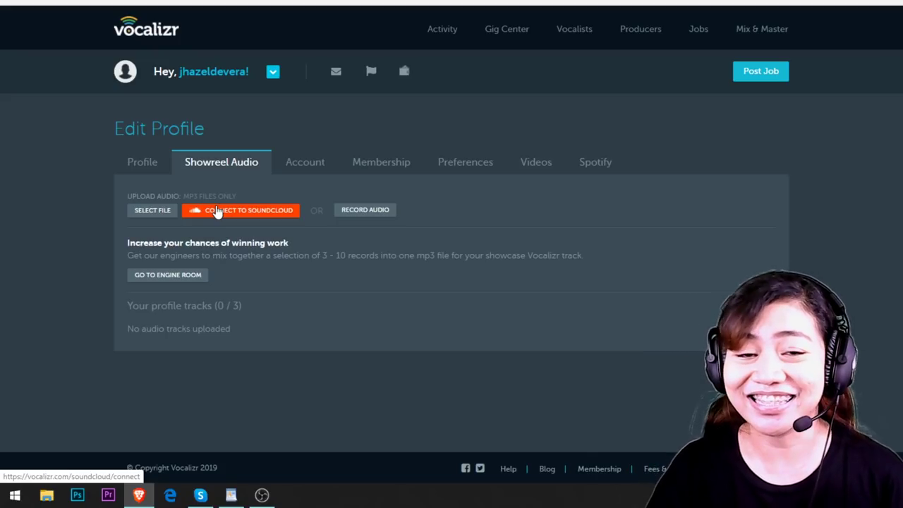
pyautogui.click(458, 163)
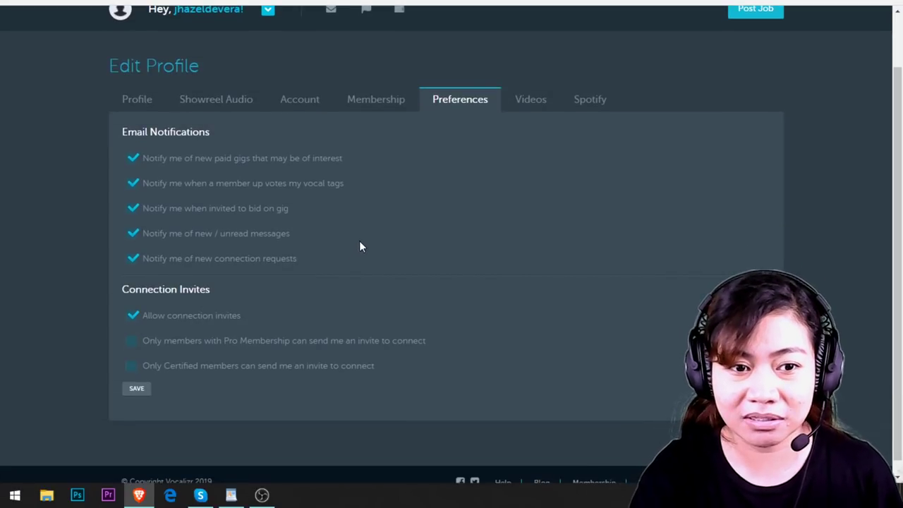
pyautogui.click(533, 100)
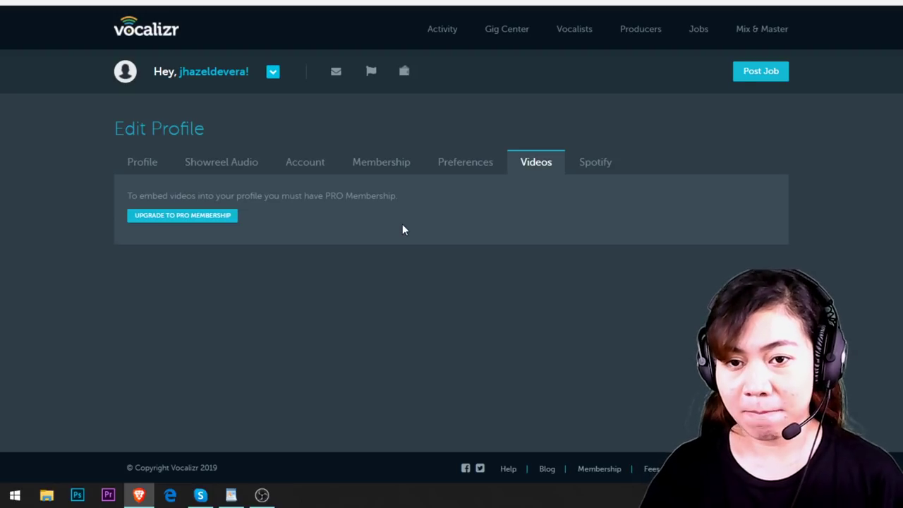
pyautogui.click(588, 173)
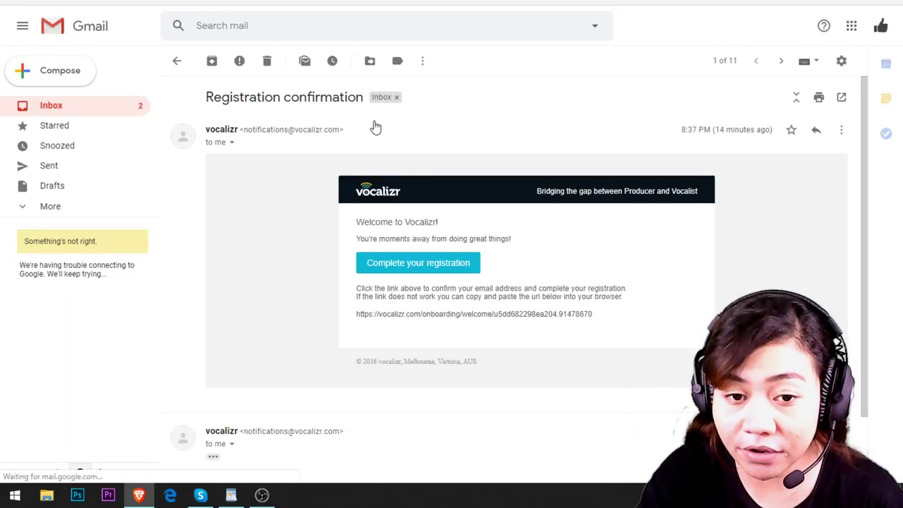
# Step: Complete the registration from the Vocalizr confirmation email in Gmail and return to the Vocalizr site
pyautogui.click(406, 272)
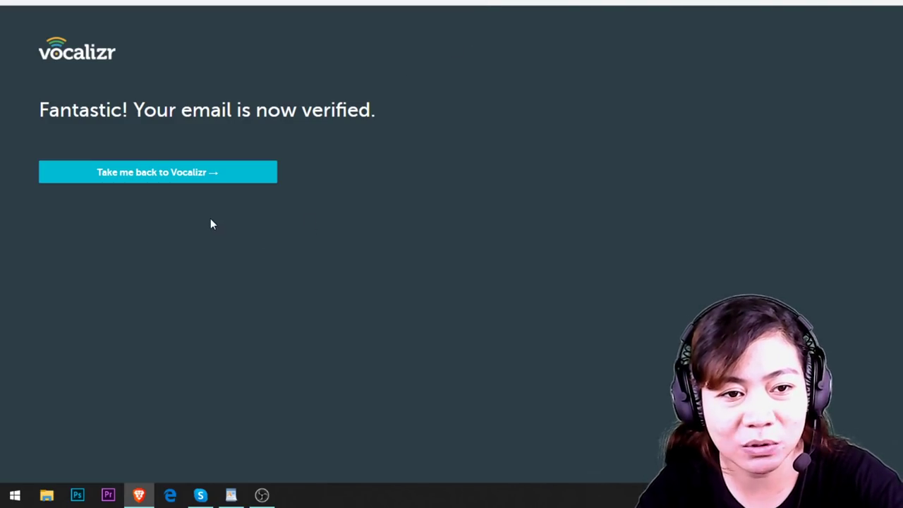
pyautogui.click(188, 174)
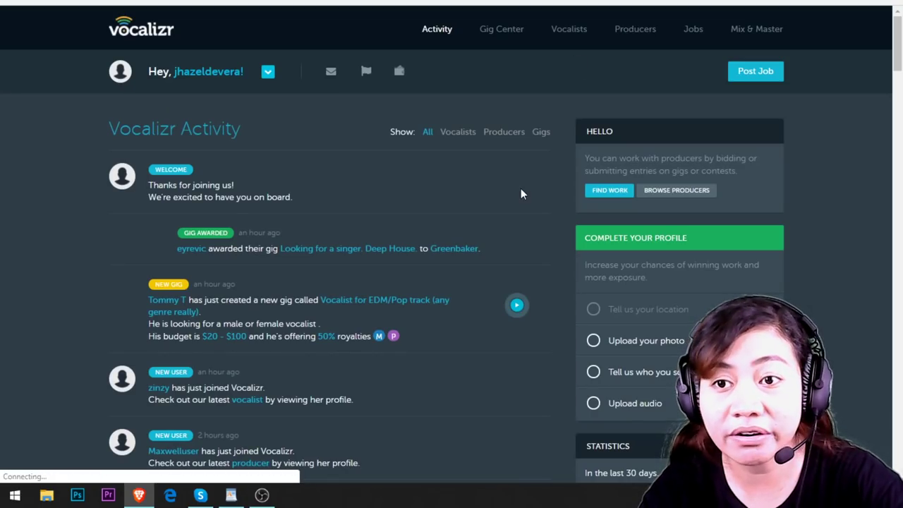
pyautogui.click(262, 495)
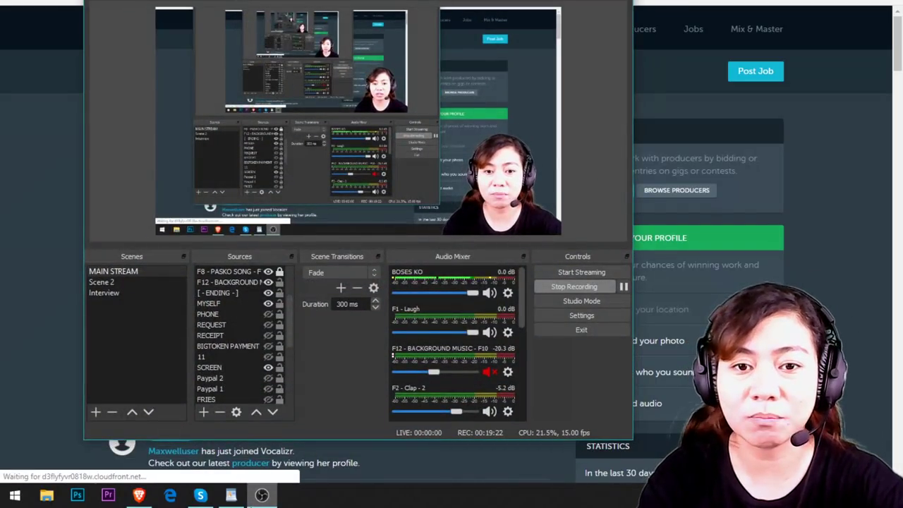
pyautogui.click(262, 496)
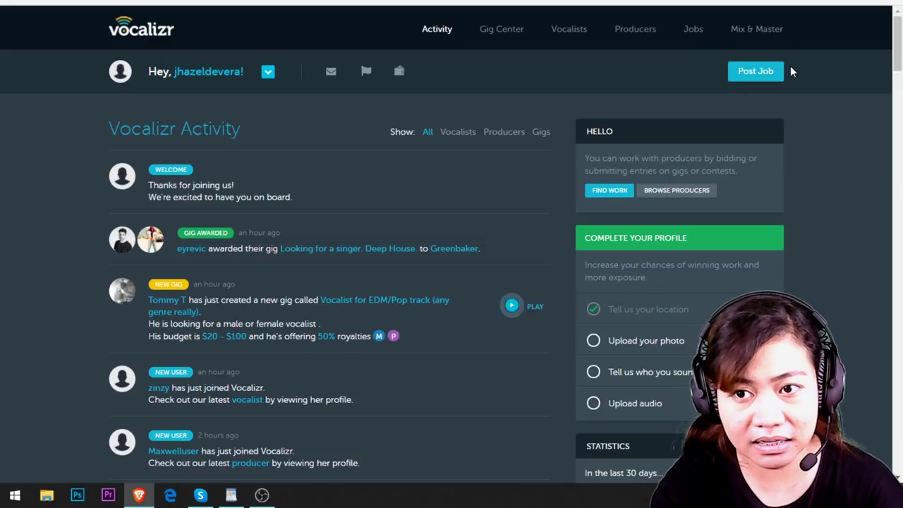
# Step: View the contest and gig options for posting a job, close them, and look through the activity feed
pyautogui.click(766, 70)
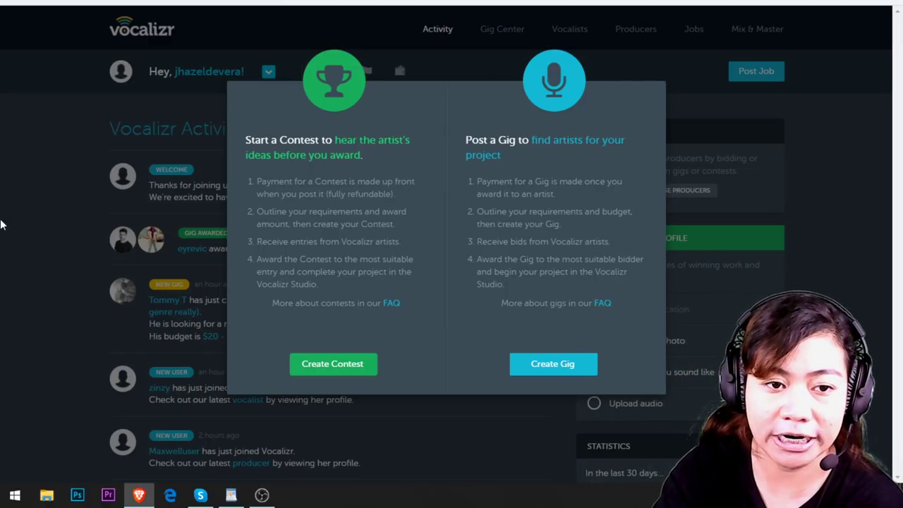
pyautogui.click(221, 178)
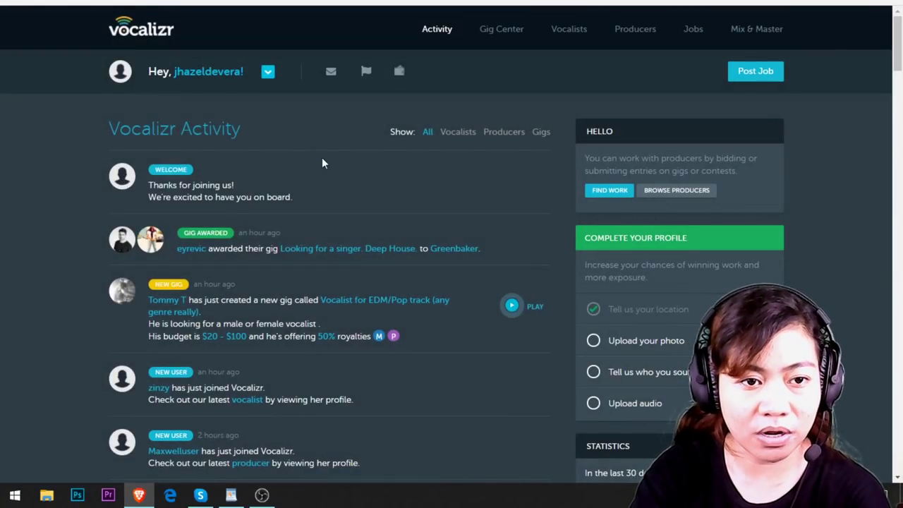
pyautogui.scroll(-5, 368, 239)
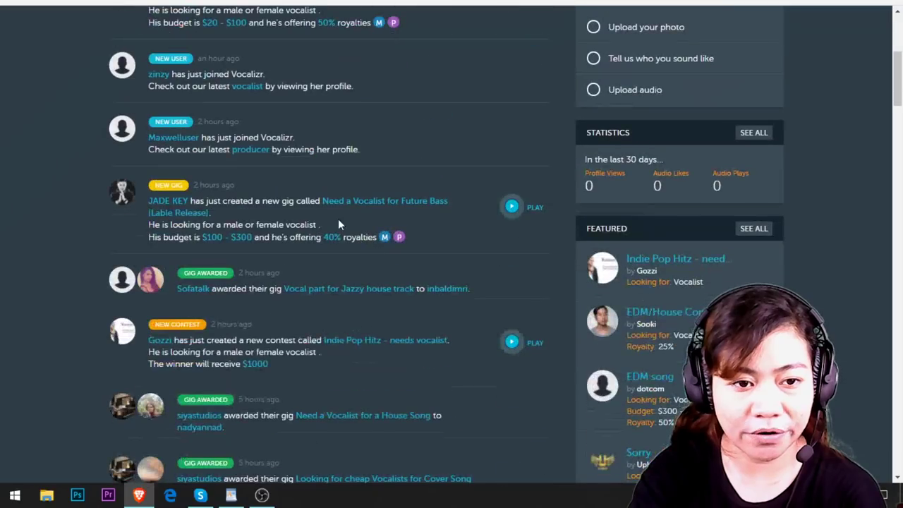
pyautogui.scroll(-5, 253, 316)
pyautogui.scroll(10, 254, 316)
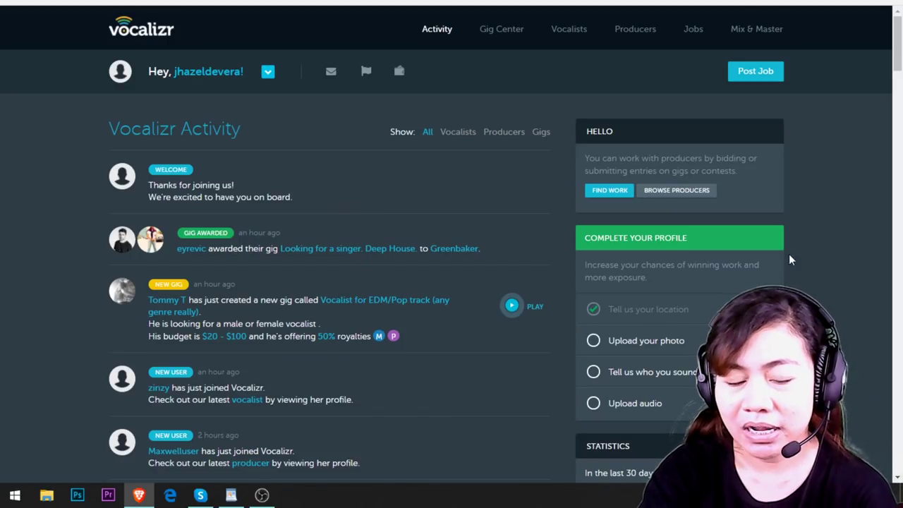
# Step: Complete the photo and sound-alike items of the profile checklist and expand its audio upload item
pyautogui.scroll(-2, 789, 256)
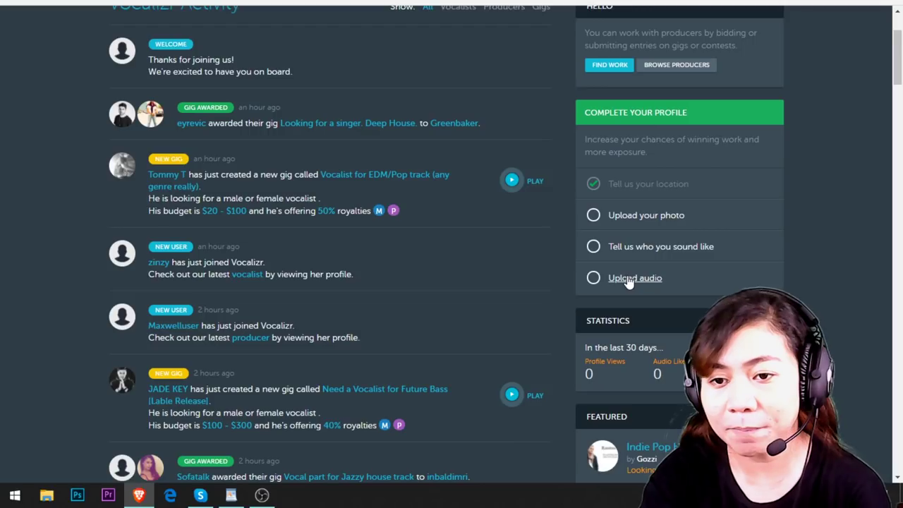
pyautogui.click(647, 215)
pyautogui.click(635, 278)
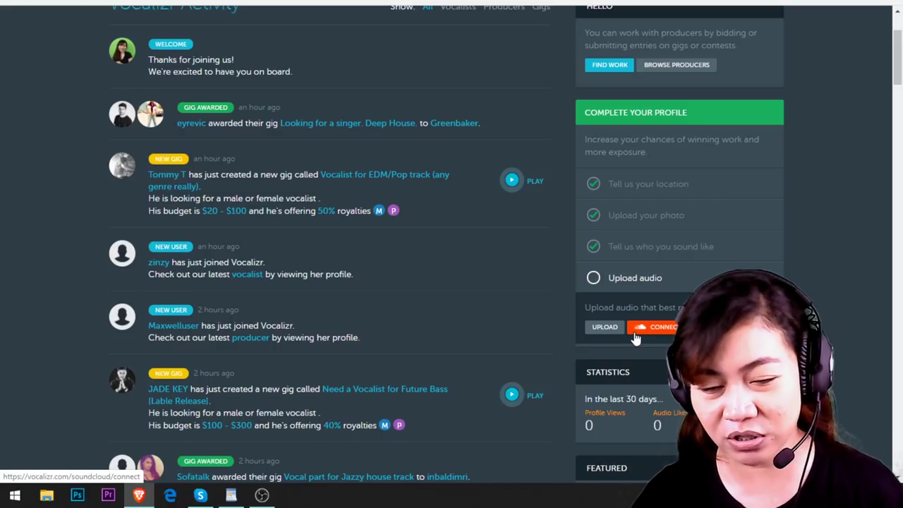
# Step: Browse the activity feed and play the audio sample of the newly joined vocalist
pyautogui.scroll(-10, 348, 275)
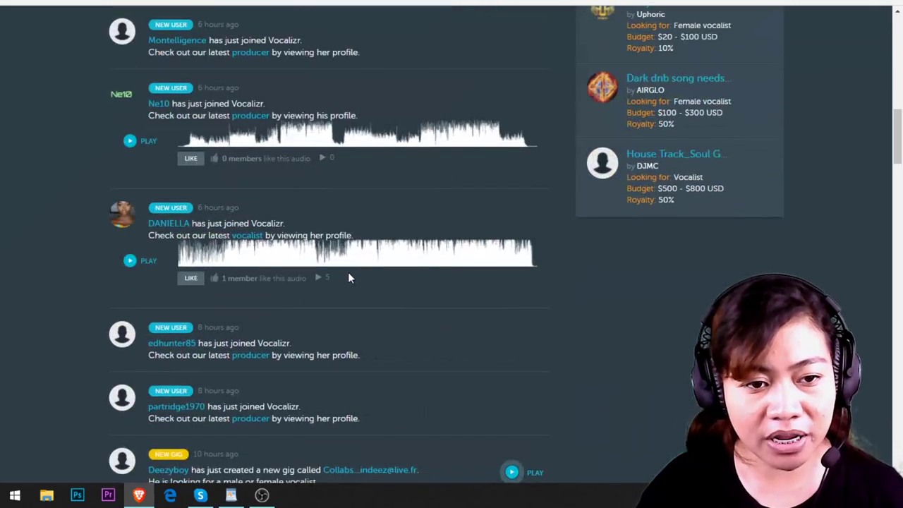
pyautogui.scroll(10, 348, 277)
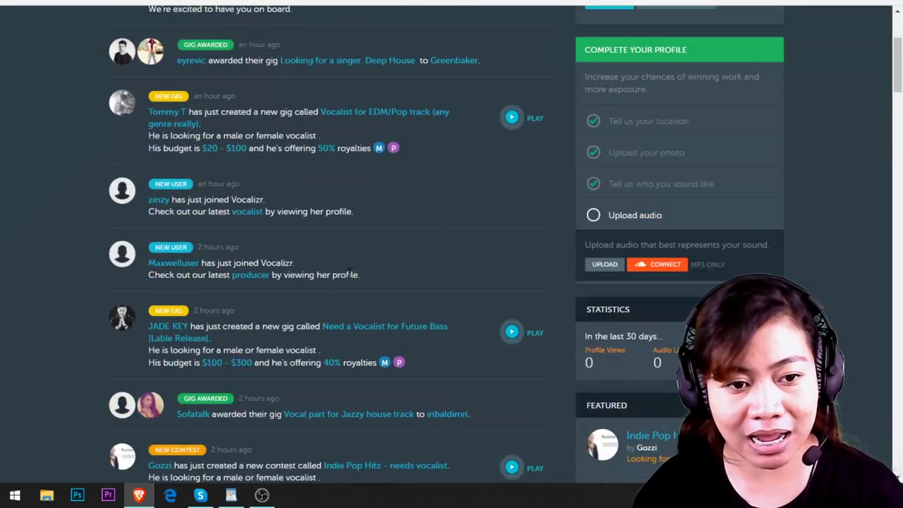
pyautogui.scroll(-10, 348, 274)
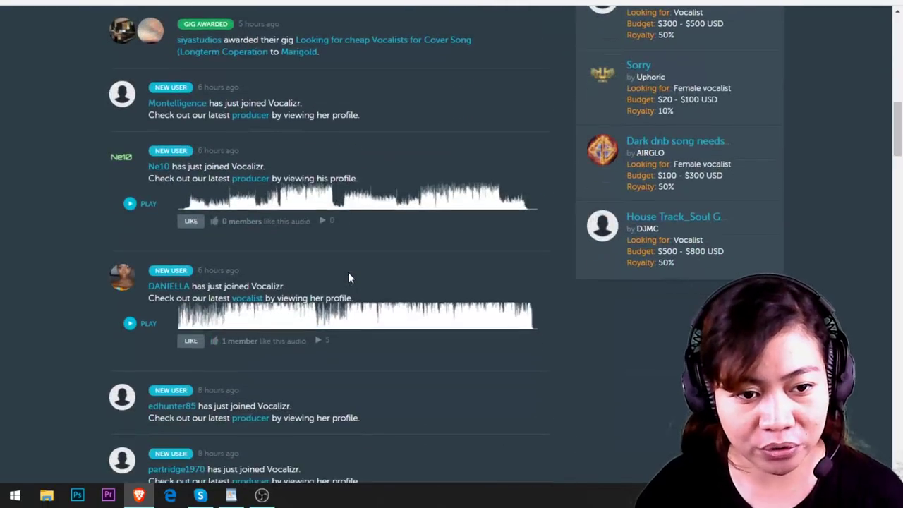
pyautogui.scroll(-1, 348, 272)
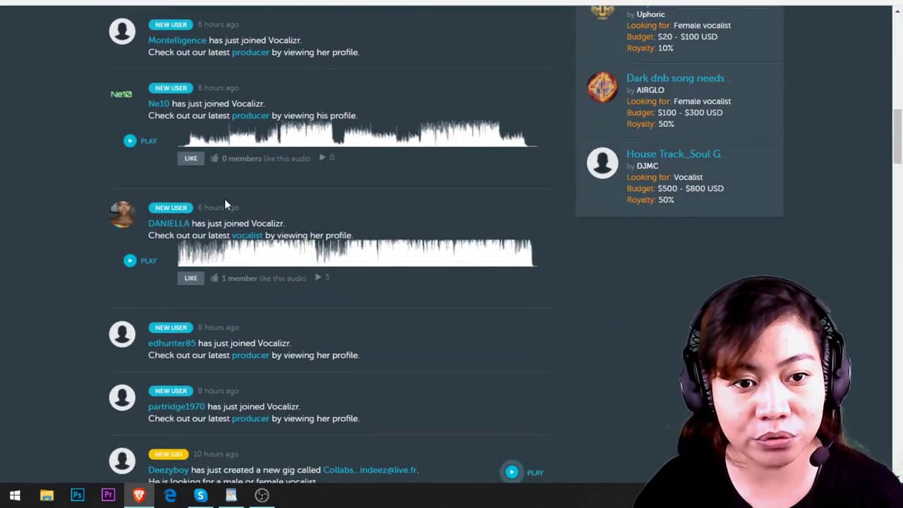
pyautogui.moveTo(261, 278); pyautogui.dragTo(262, 297)
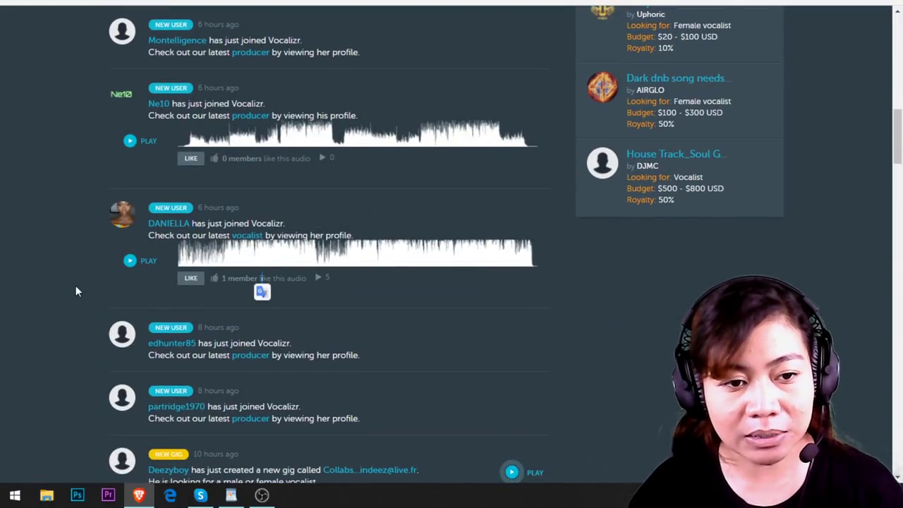
pyautogui.click(212, 304)
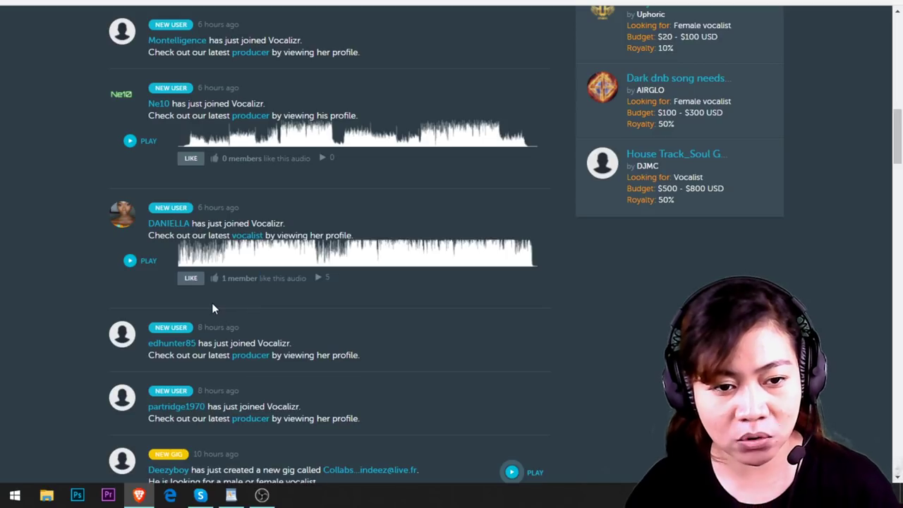
pyautogui.click(130, 262)
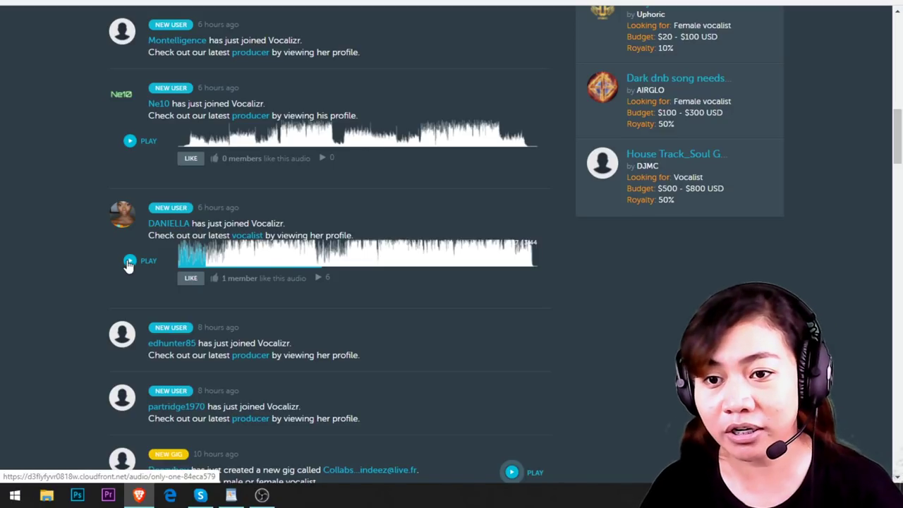
# Step: Check the budget and royalty of the featured House Track_Soul gig
pyautogui.moveTo(688, 201); pyautogui.dragTo(625, 197)
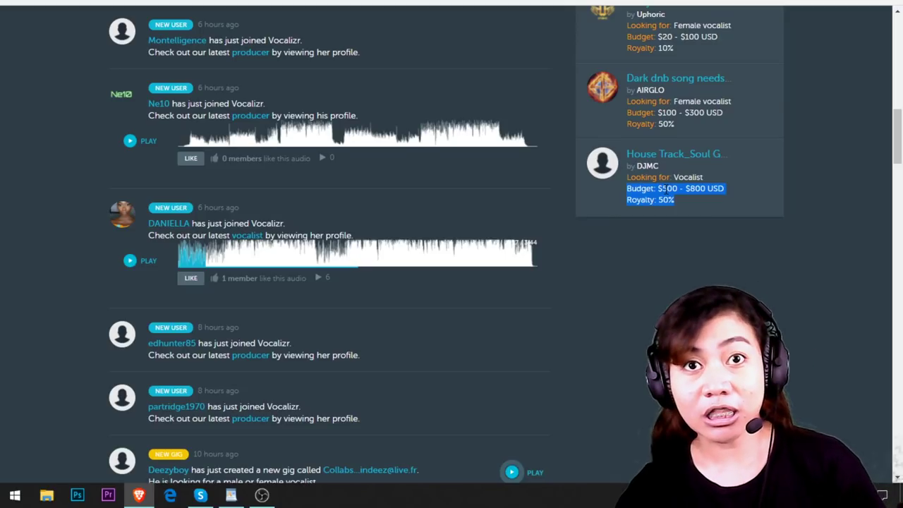
pyautogui.click(663, 189)
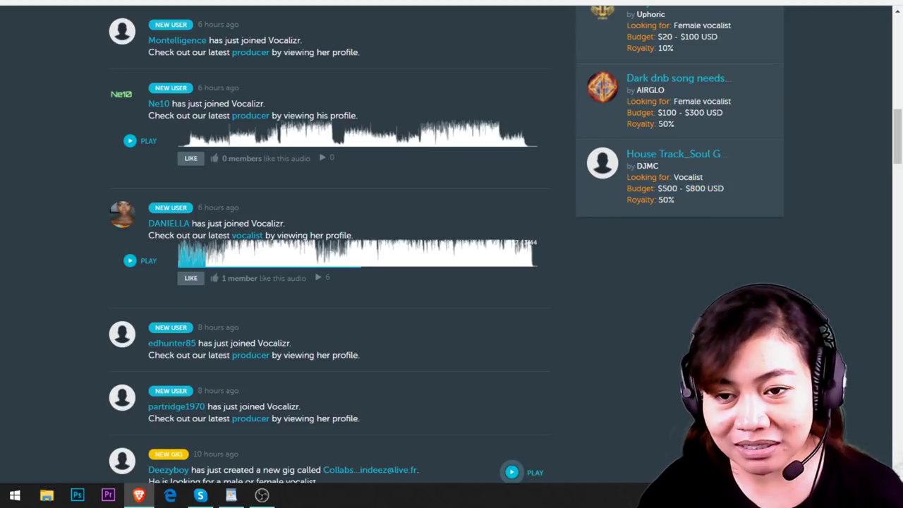